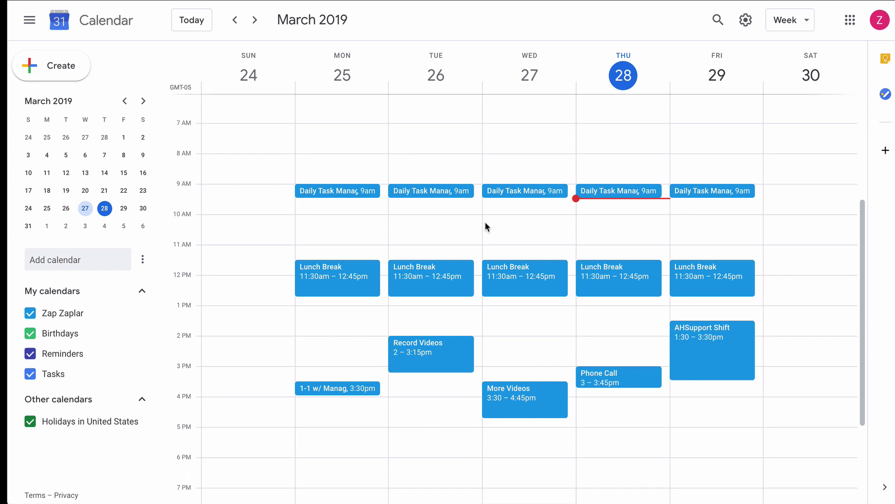
# Step: Add a 'Let's Record a Tutorial' event on Thursday, March 28, from 10 to 11am
pyautogui.scroll(1, 481, 220)
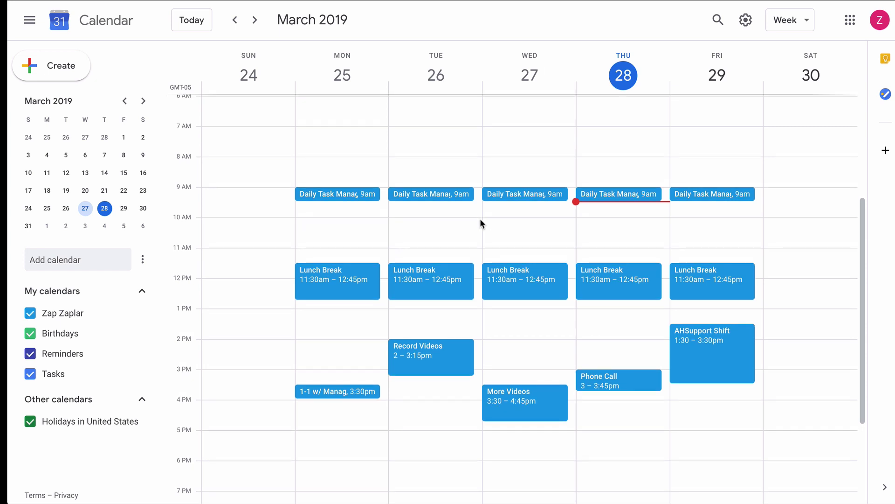
pyautogui.click(606, 223)
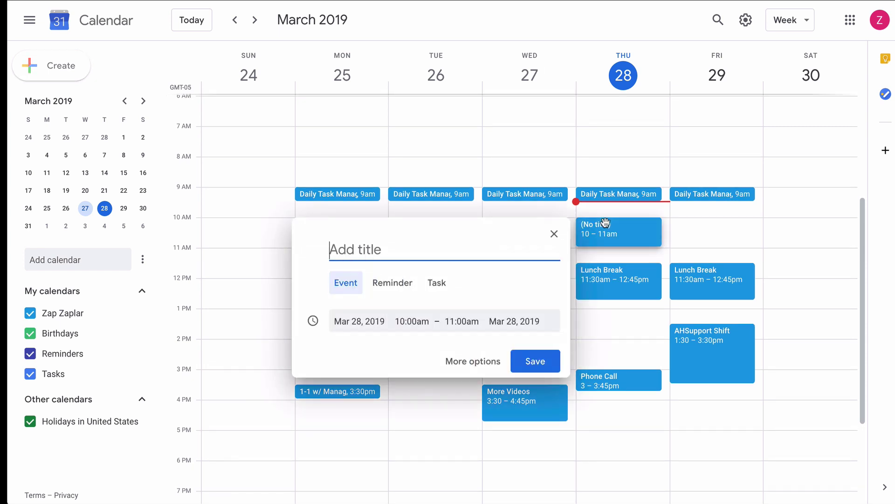
pyautogui.write("Let's")
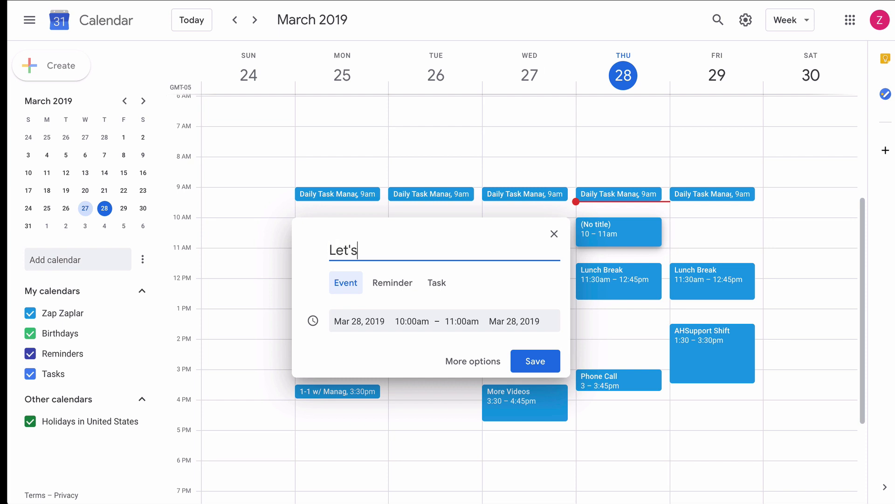
pyautogui.write(' Record a Tutorial')
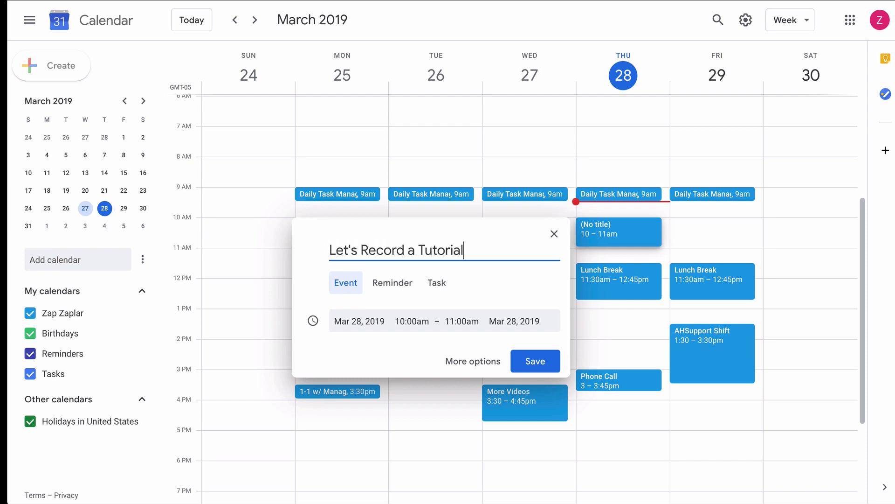
pyautogui.press('Return')
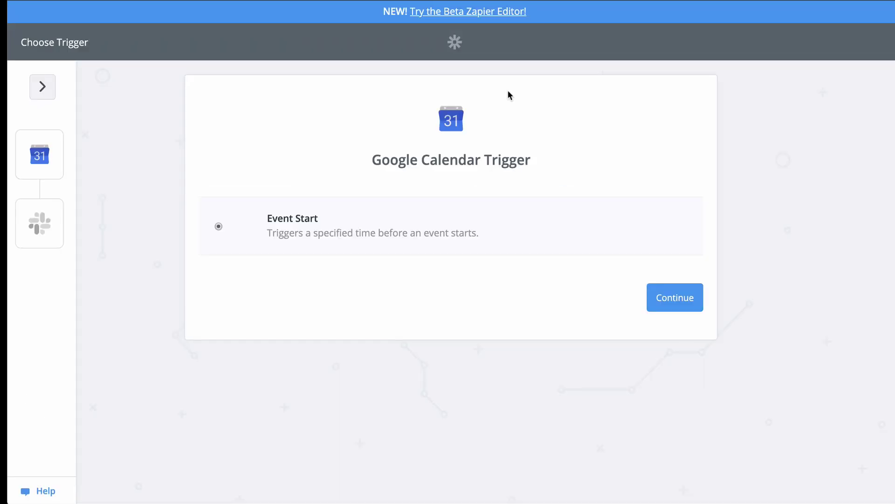
# Step: Connect the third Google account to the Event Start trigger, grant calendar access, and test it
pyautogui.click(680, 299)
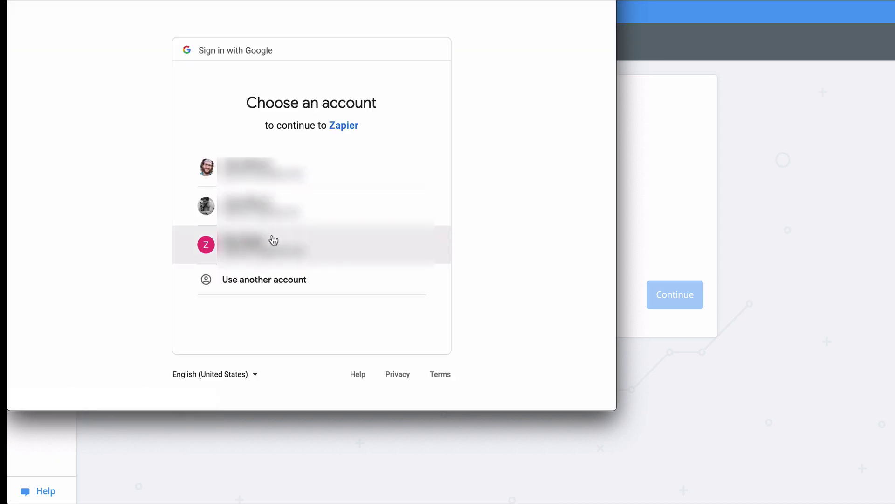
pyautogui.click(273, 237)
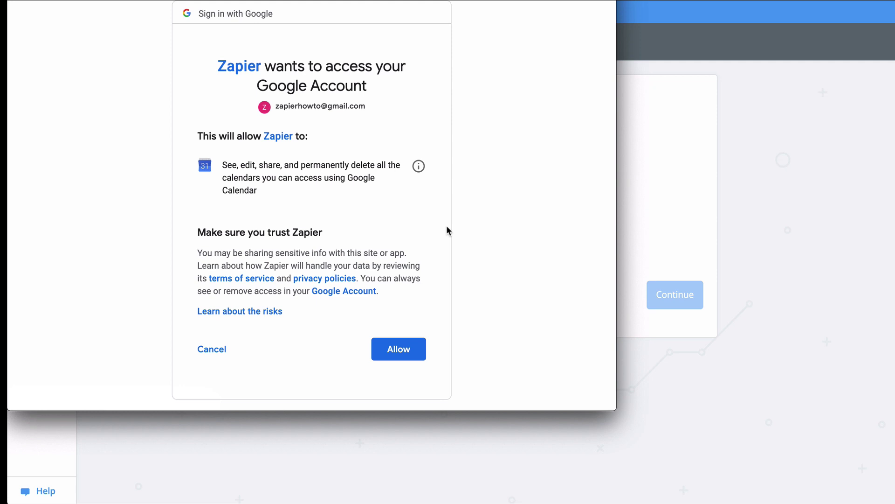
pyautogui.scroll(-1, 448, 226)
pyautogui.click(394, 321)
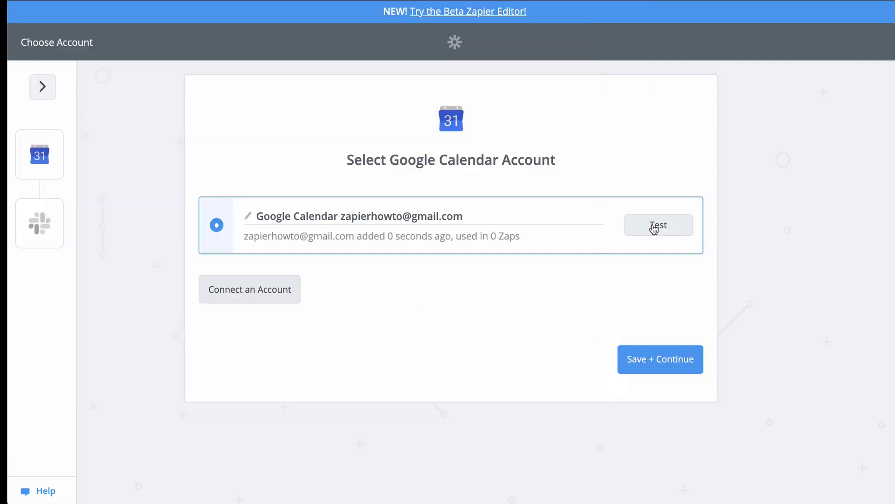
pyautogui.click(655, 227)
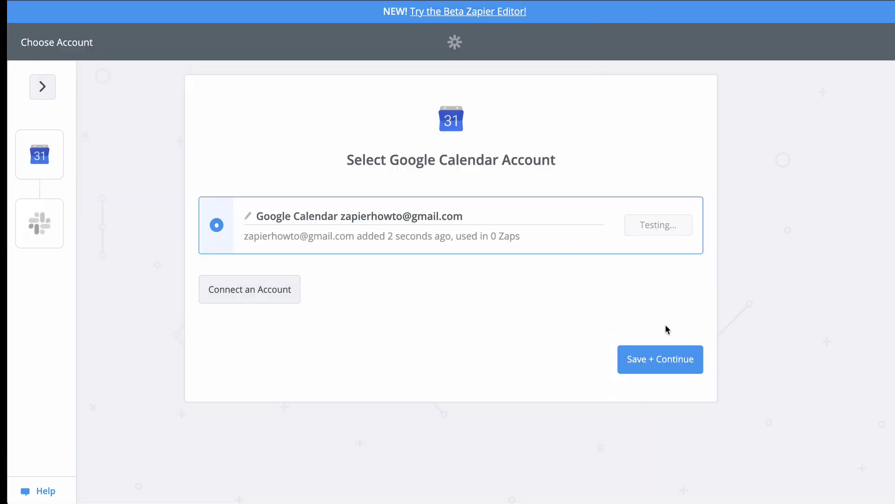
pyautogui.click(666, 362)
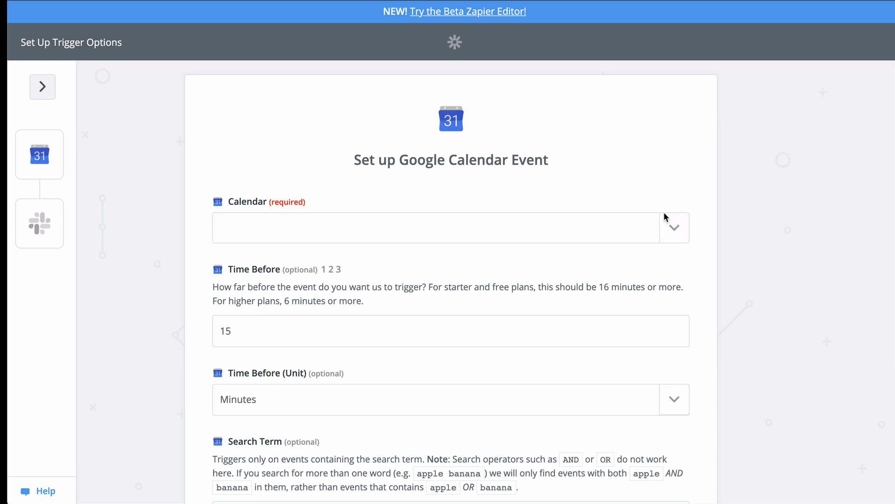
# Step: Watch the account's own calendar and fire the trigger 30 minutes before each event
pyautogui.click(673, 227)
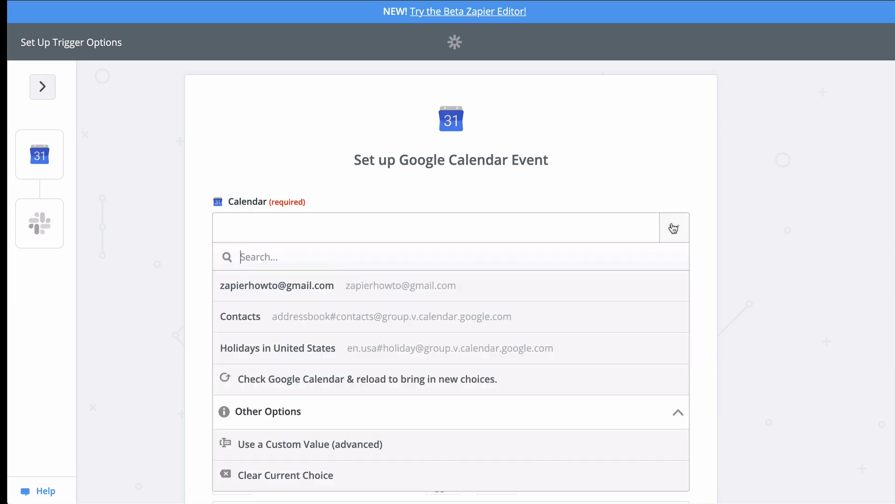
pyautogui.click(460, 287)
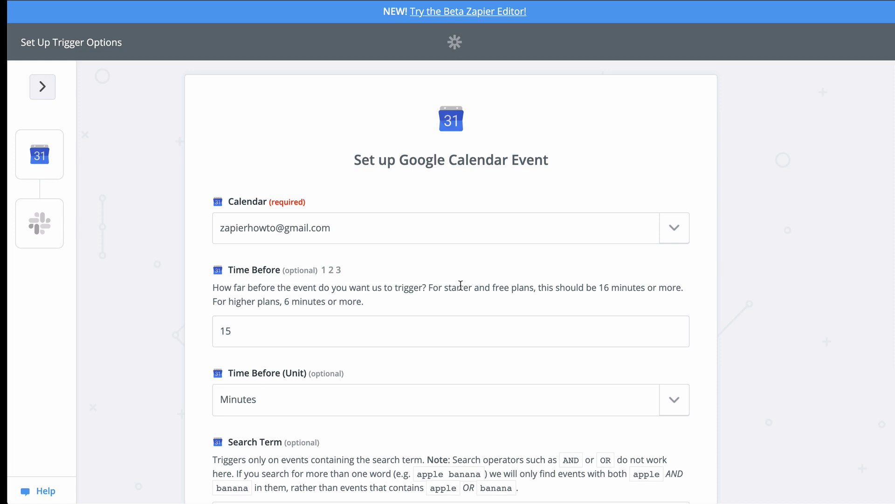
pyautogui.doubleClick(552, 333)
pyautogui.write('30')
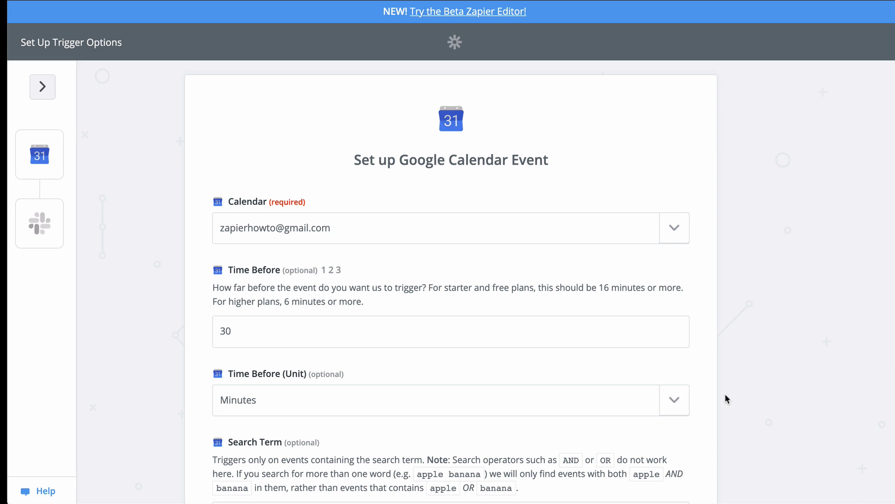
pyautogui.scroll(-2, 700, 373)
pyautogui.click(681, 352)
pyautogui.click(595, 404)
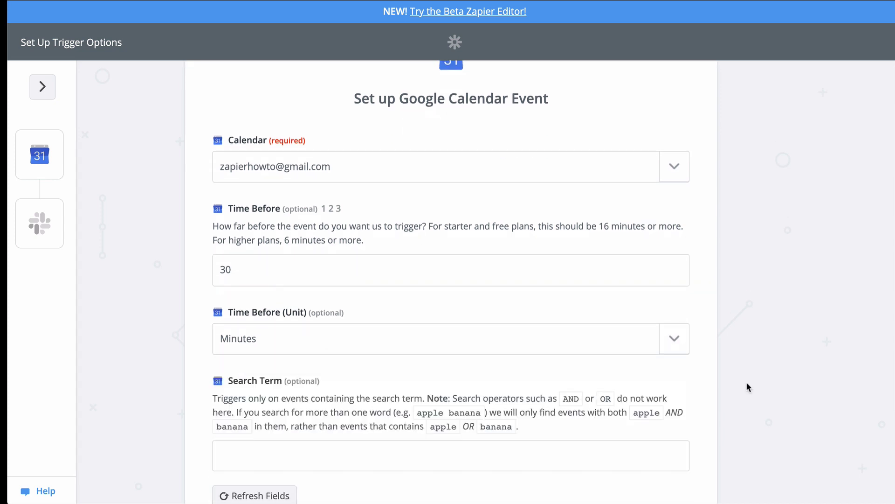
pyautogui.scroll(-3, 764, 380)
pyautogui.click(660, 424)
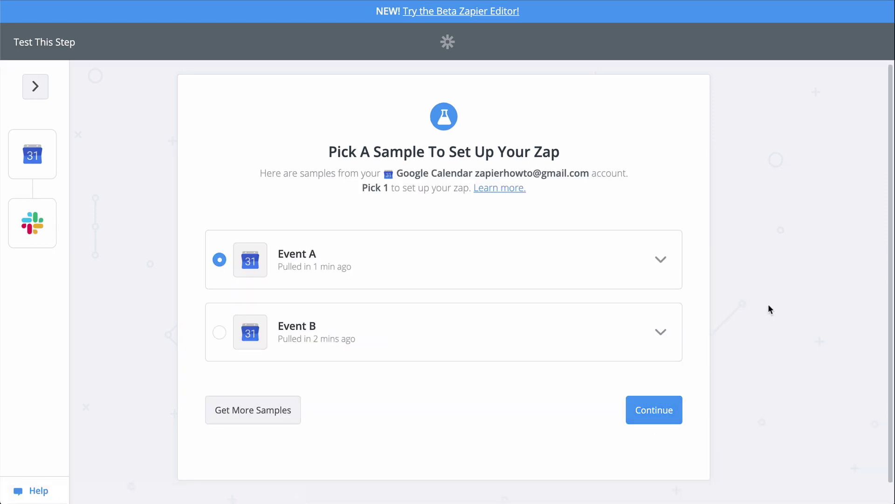
# Step: Review sample Event A, 'Let's Record a Tutorial', and use it as the trigger's test data
pyautogui.click(660, 259)
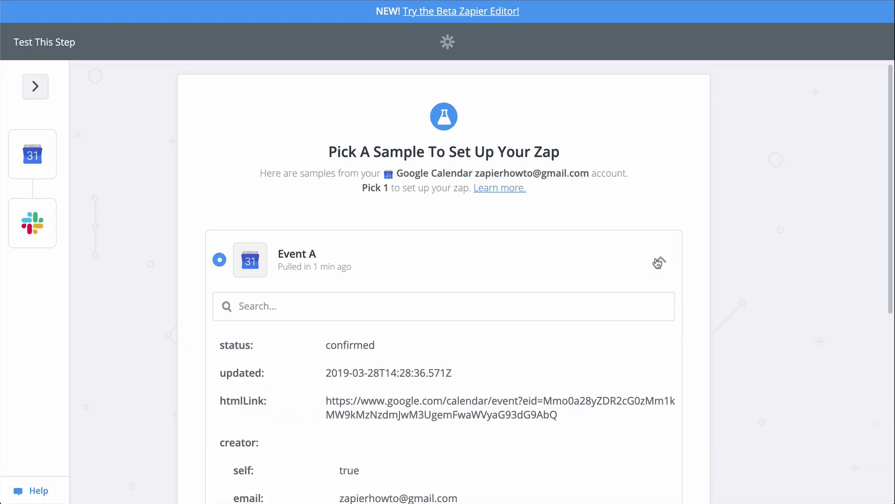
pyautogui.scroll(-15, 635, 326)
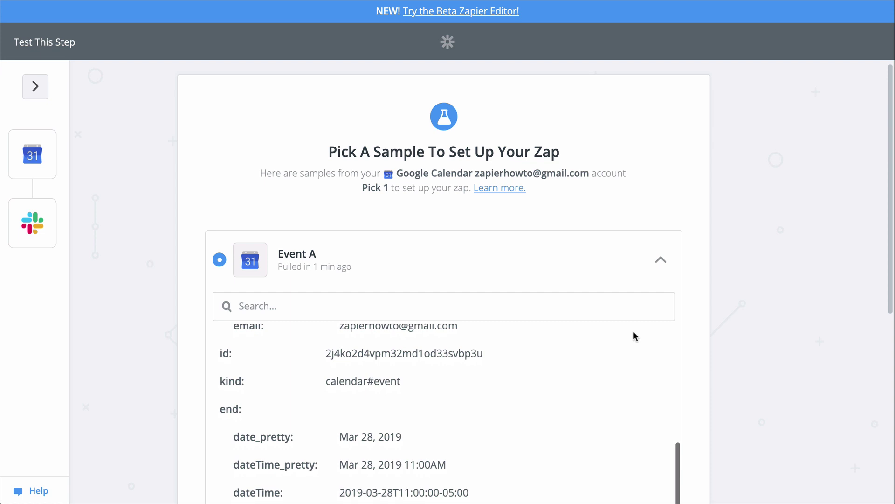
pyautogui.scroll(-3, 621, 355)
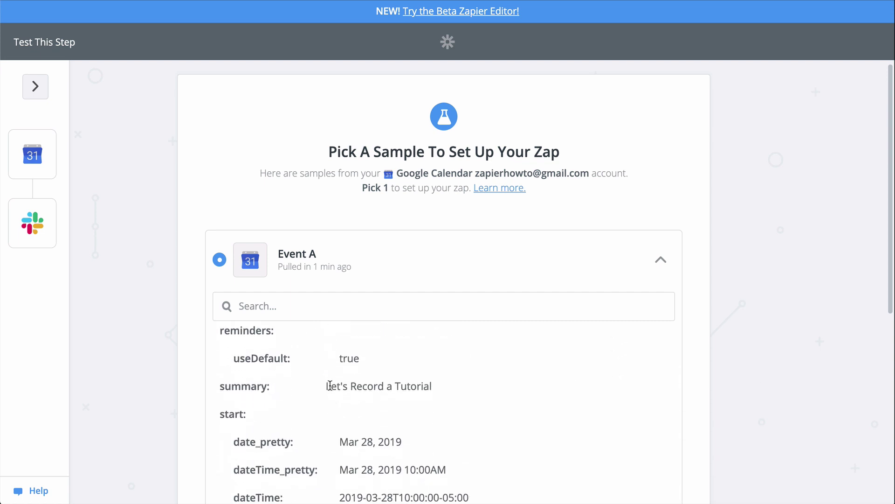
pyautogui.moveTo(327, 386); pyautogui.dragTo(484, 389)
pyautogui.click(746, 341)
pyautogui.scroll(-7, 745, 342)
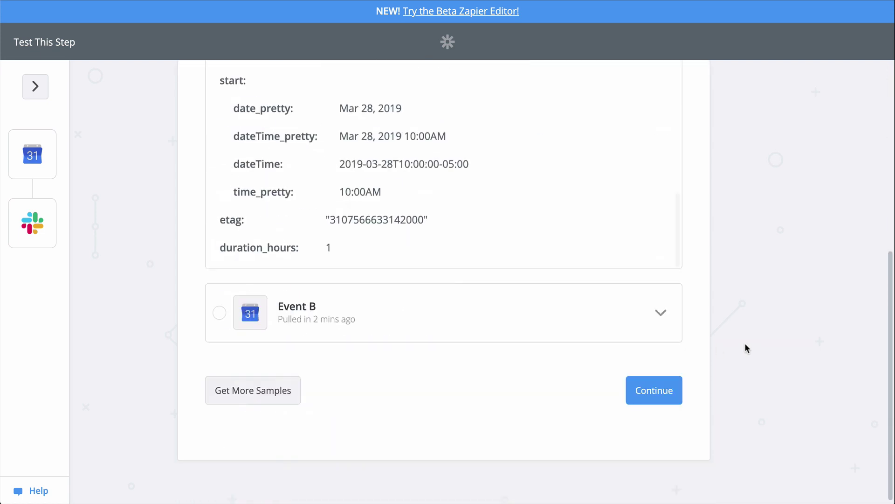
pyautogui.click(654, 395)
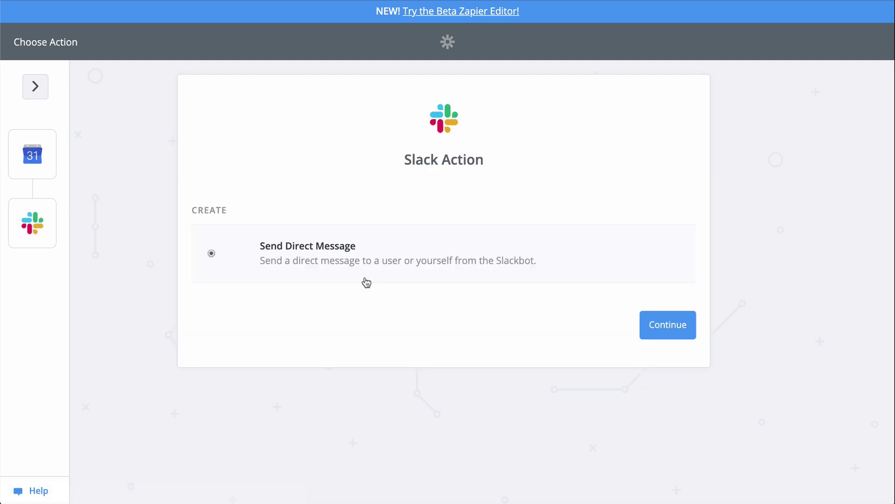
# Step: Choose Send Direct Message, then authorize a new Slack account and test the connection
pyautogui.click(647, 325)
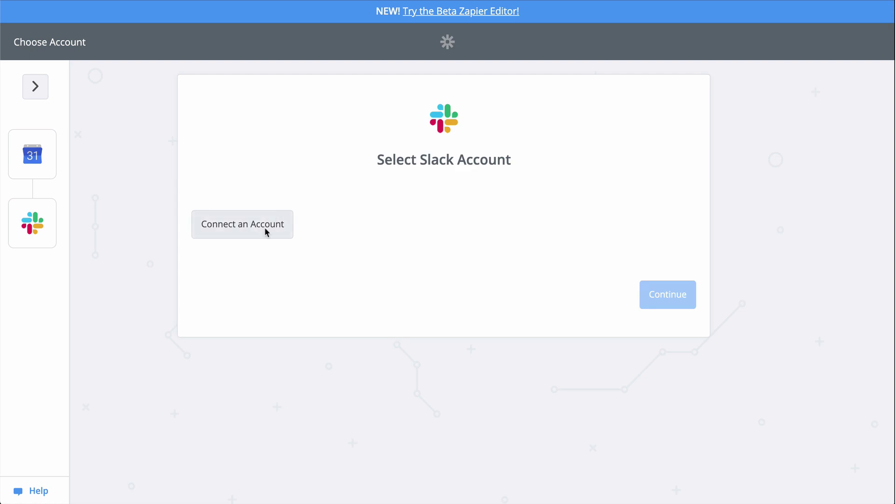
pyautogui.click(266, 228)
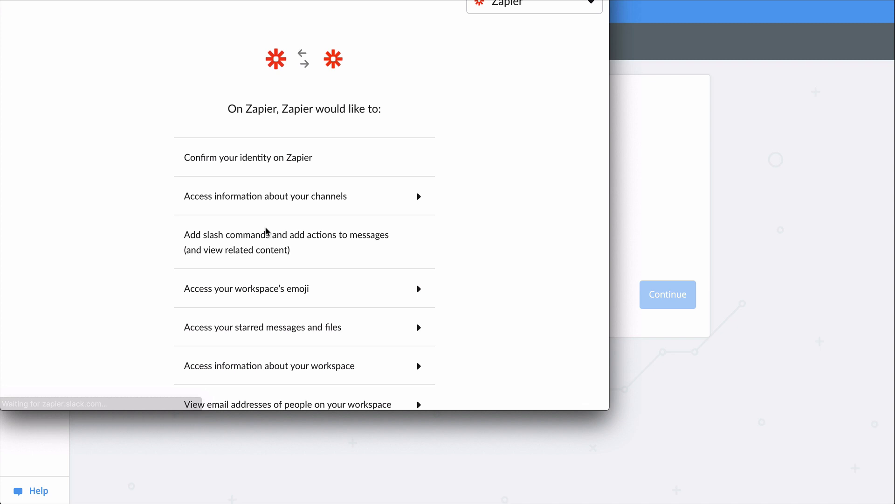
pyautogui.scroll(-2, 331, 239)
pyautogui.scroll(-10, 330, 239)
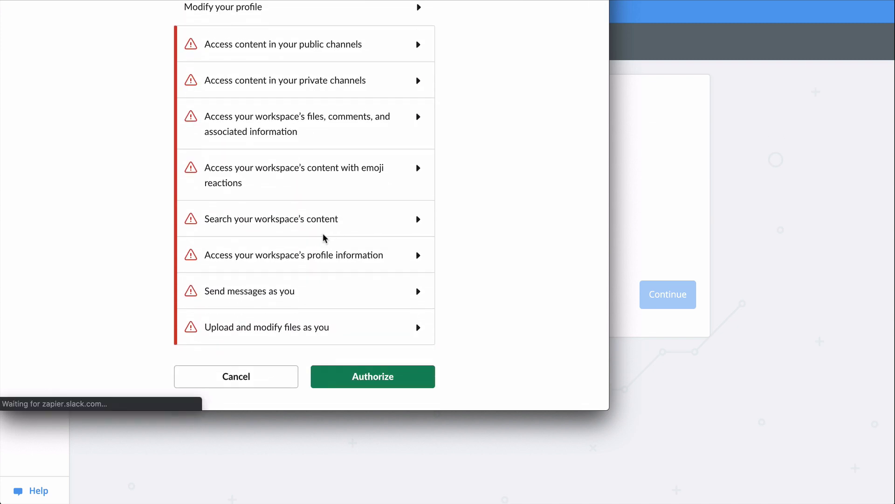
pyautogui.click(377, 373)
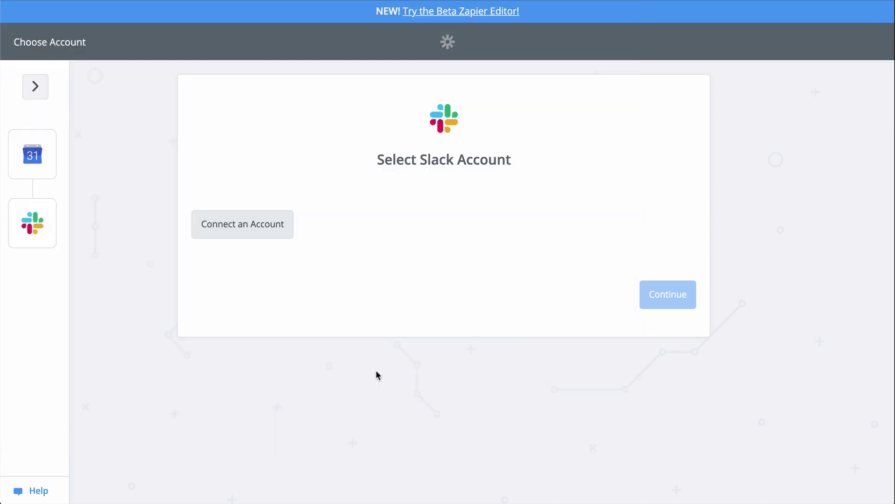
pyautogui.click(660, 231)
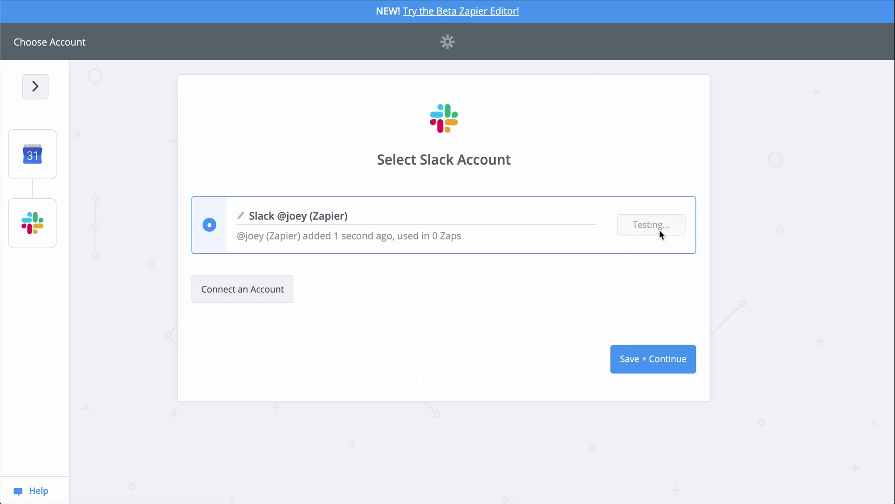
# Step: Address the direct message to the intended Slack user, found by searching their username
pyautogui.click(653, 358)
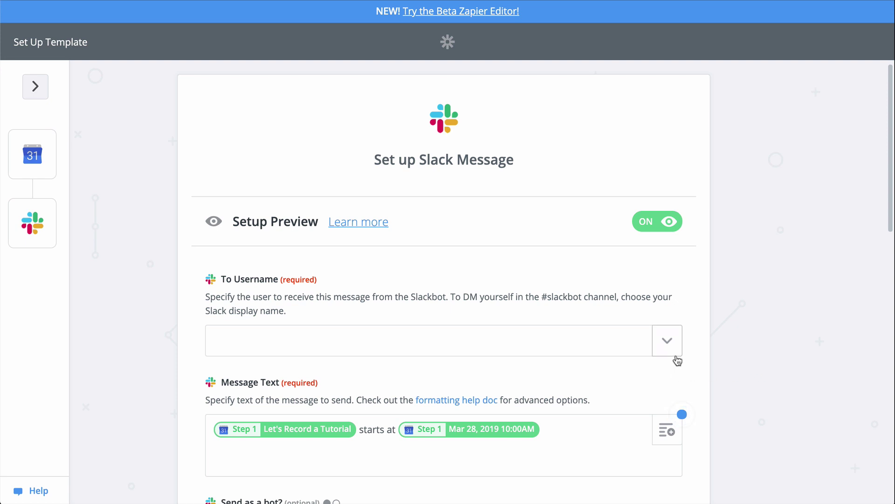
pyautogui.click(668, 343)
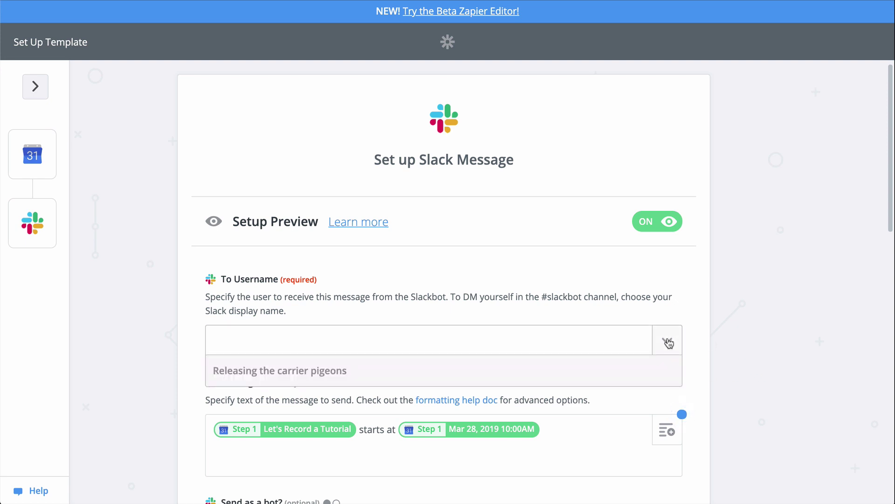
pyautogui.scroll(-4, 718, 338)
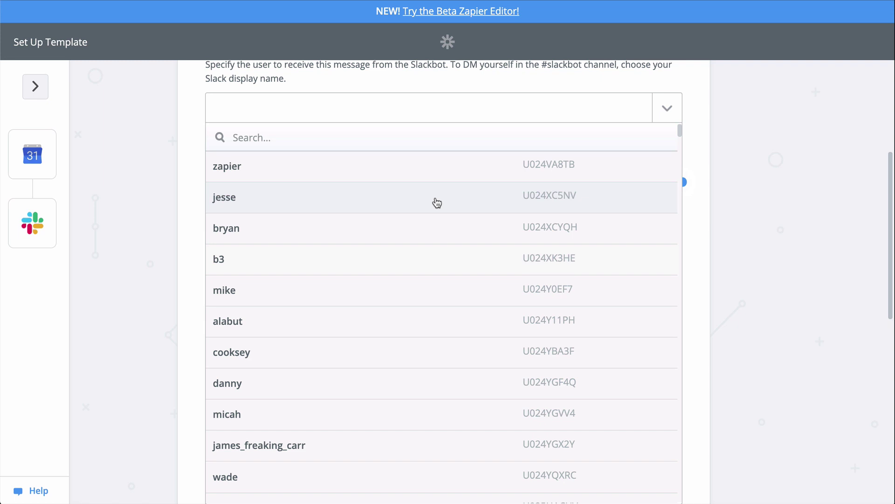
pyautogui.scroll(-4, 429, 205)
pyautogui.scroll(5, 423, 209)
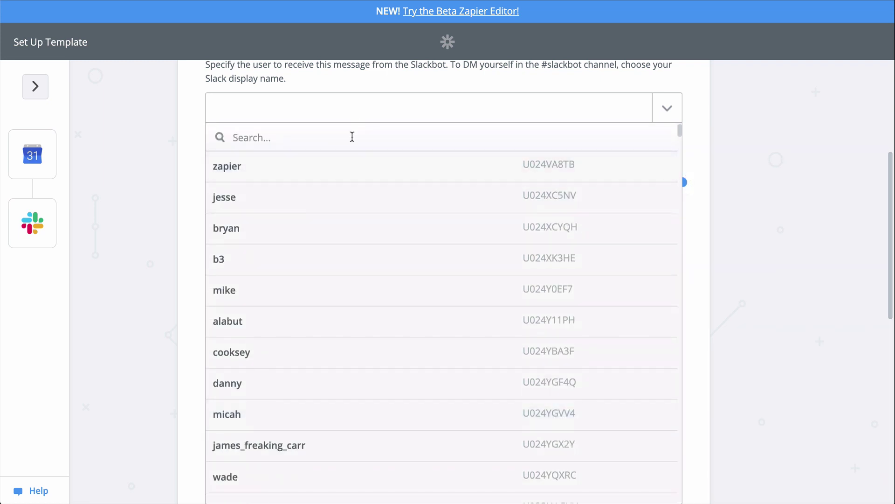
pyautogui.write('joey')
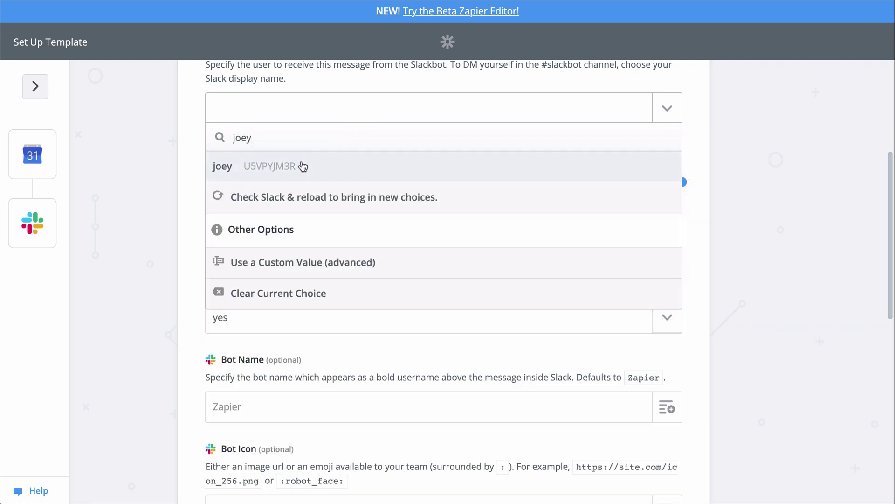
pyautogui.click(301, 167)
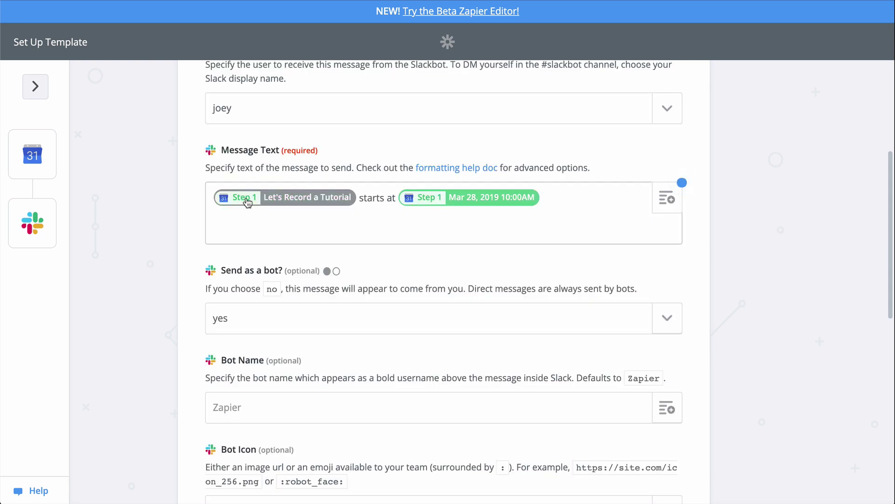
# Step: Append 'and ends at', the Event Ends (Pretty) field, and '. Have fun!' to the message text
pyautogui.click(583, 198)
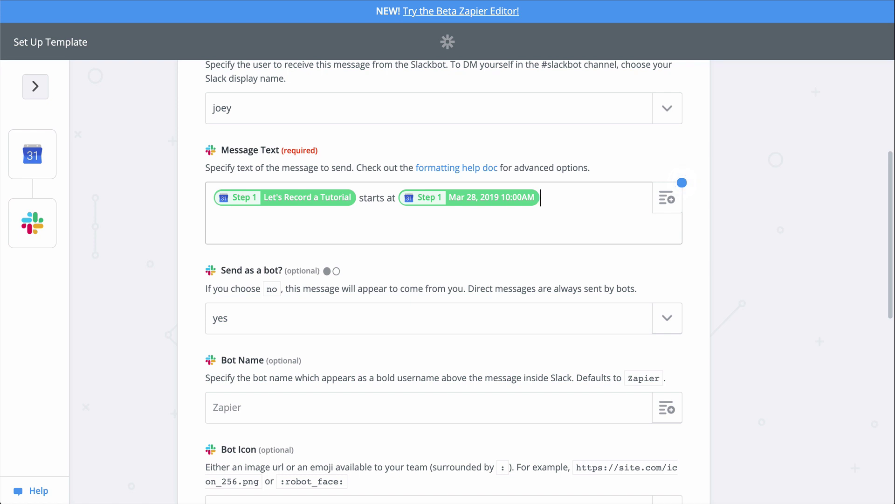
pyautogui.write('and ends at')
pyautogui.click(667, 198)
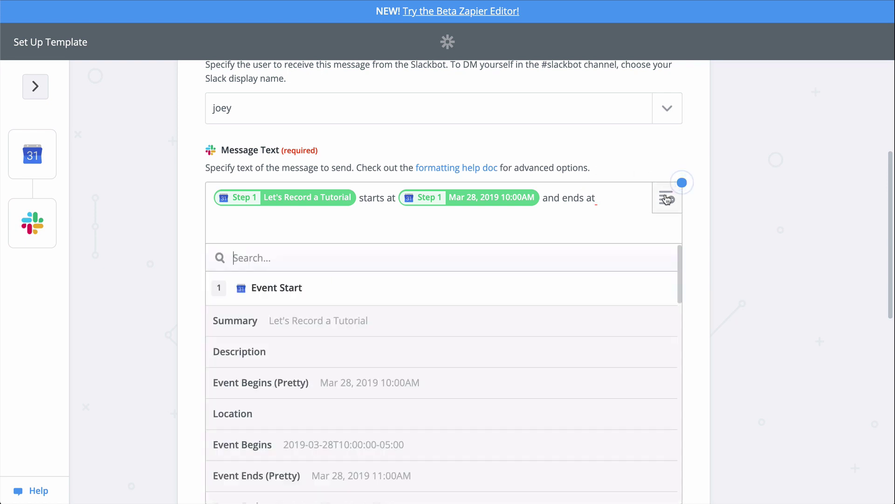
pyautogui.scroll(-3, 585, 324)
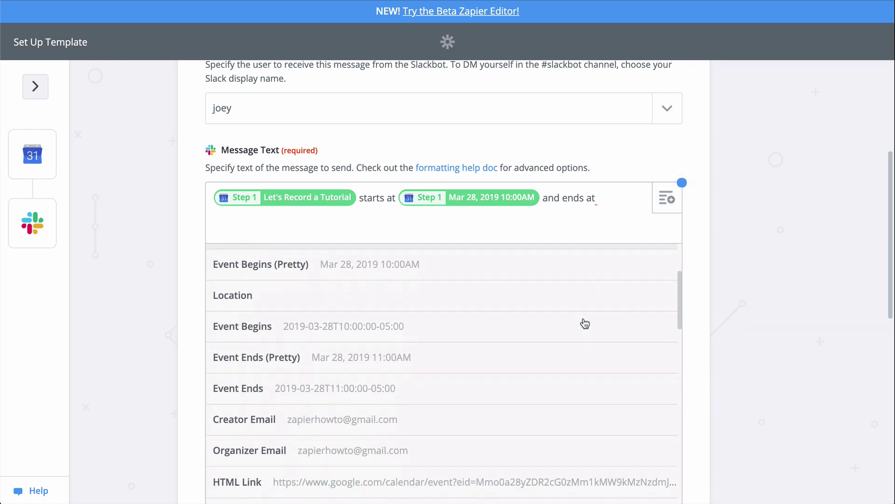
pyautogui.click(293, 364)
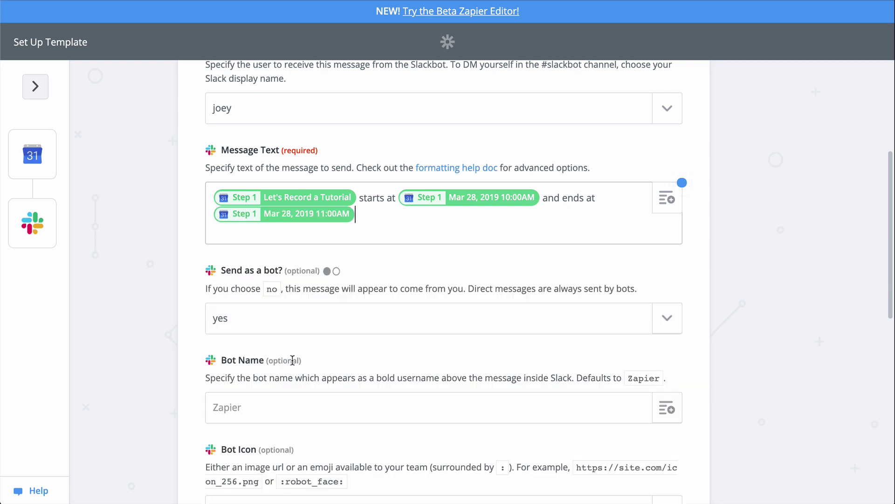
pyautogui.write('.')
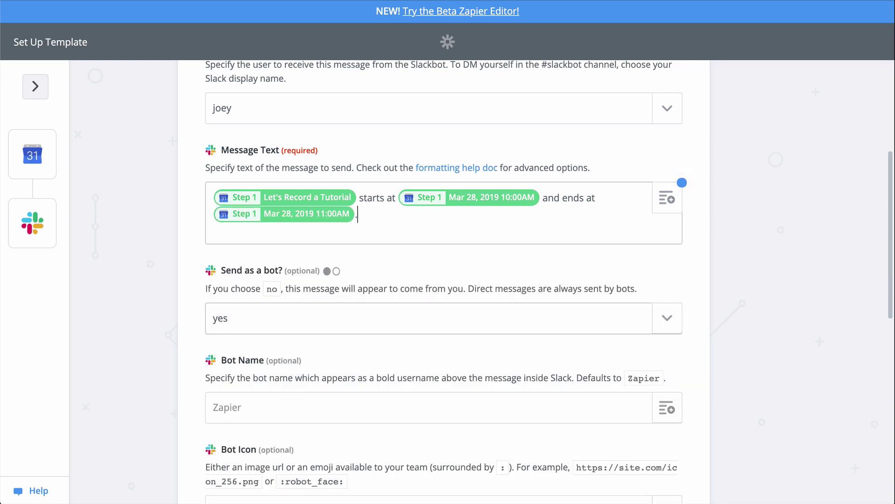
pyautogui.write(' Have fun!')
# Step: Set the bot name to GoogleCalendarBot and the bot icon to :google-calendar:
pyautogui.click(746, 286)
pyautogui.scroll(-3, 746, 286)
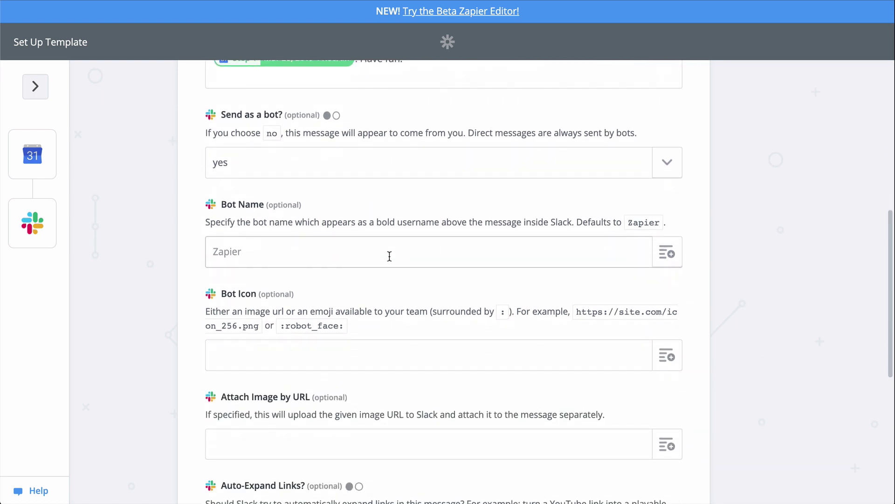
pyautogui.click(390, 256)
pyautogui.write('GoogleCalendarBot')
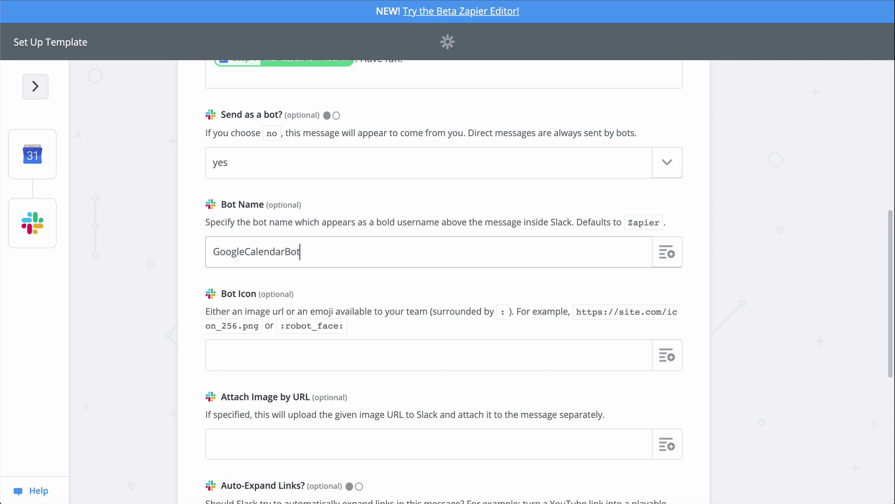
pyautogui.click(343, 356)
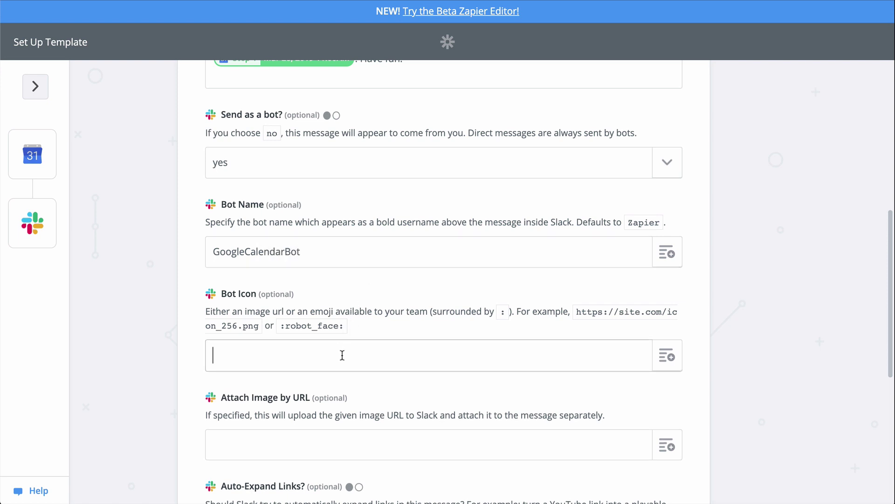
pyautogui.write(':google-calendar:')
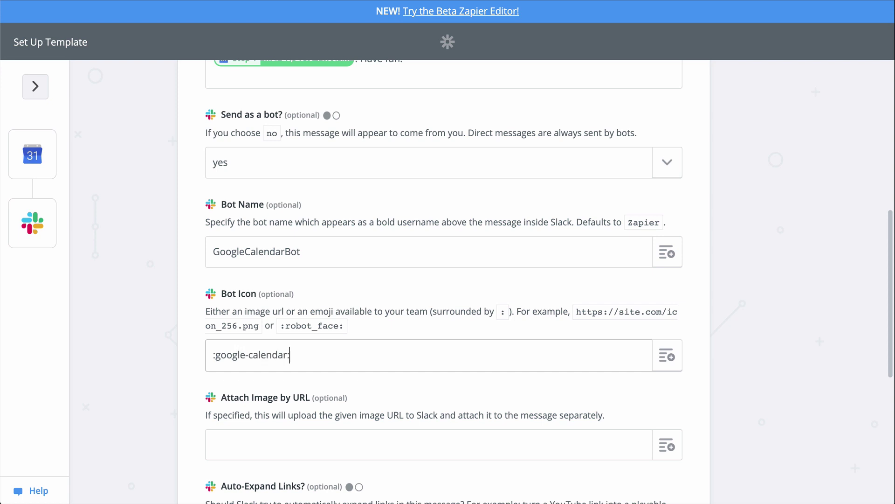
pyautogui.scroll(-7, 738, 313)
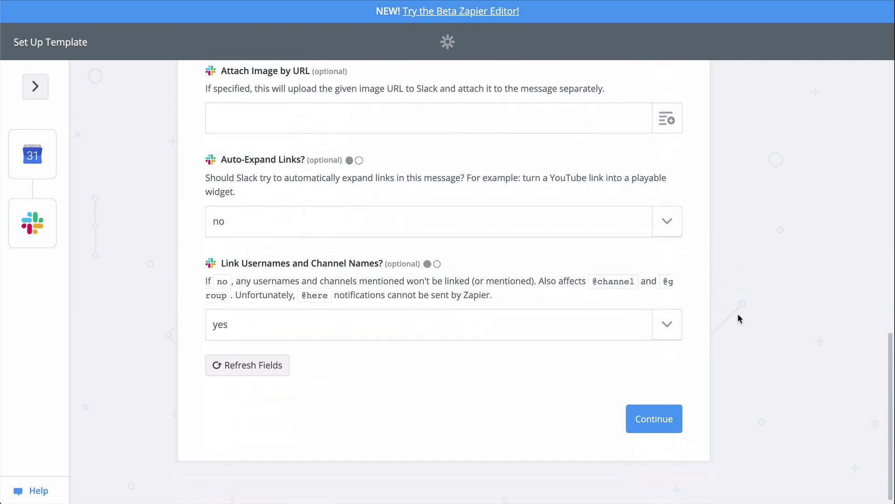
# Step: Save the Slack message setup and send a test direct message to Slack
pyautogui.click(659, 417)
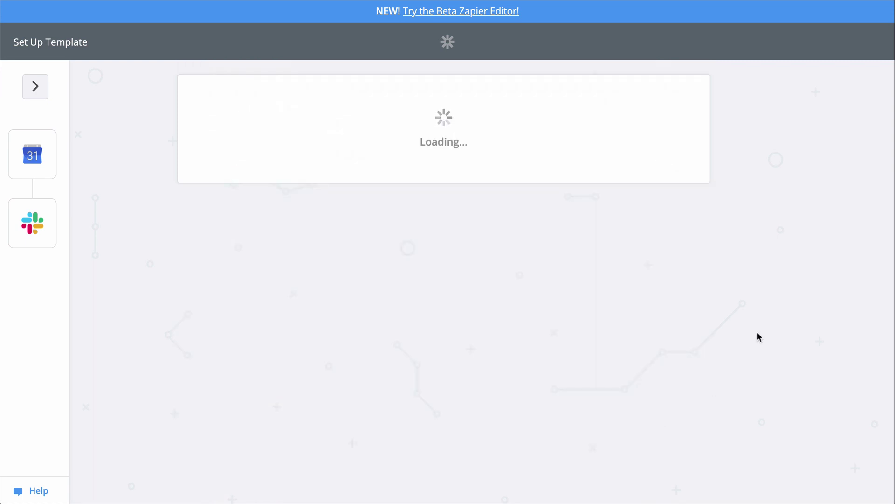
pyautogui.scroll(-5, 767, 325)
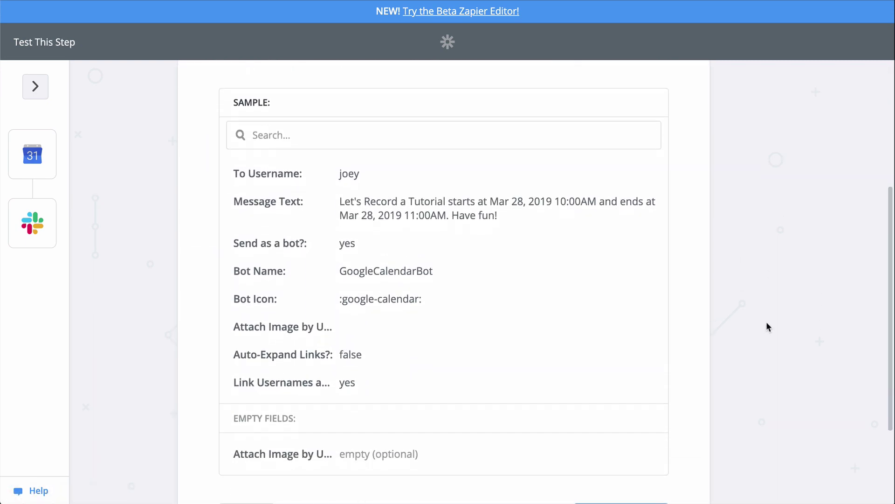
pyautogui.scroll(-1, 544, 236)
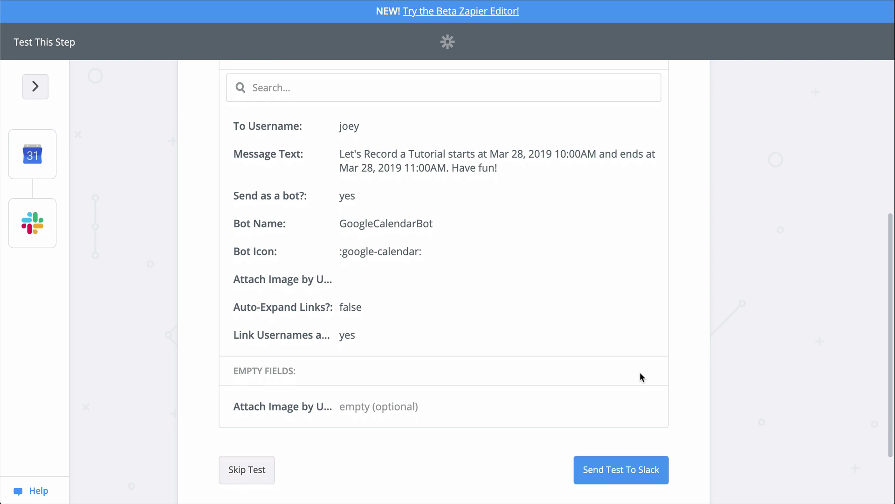
pyautogui.click(610, 472)
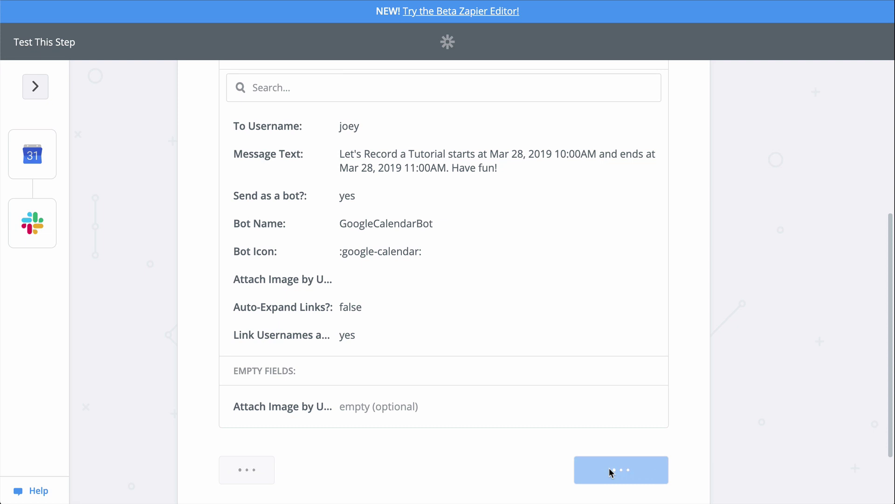
pyautogui.scroll(1, 720, 372)
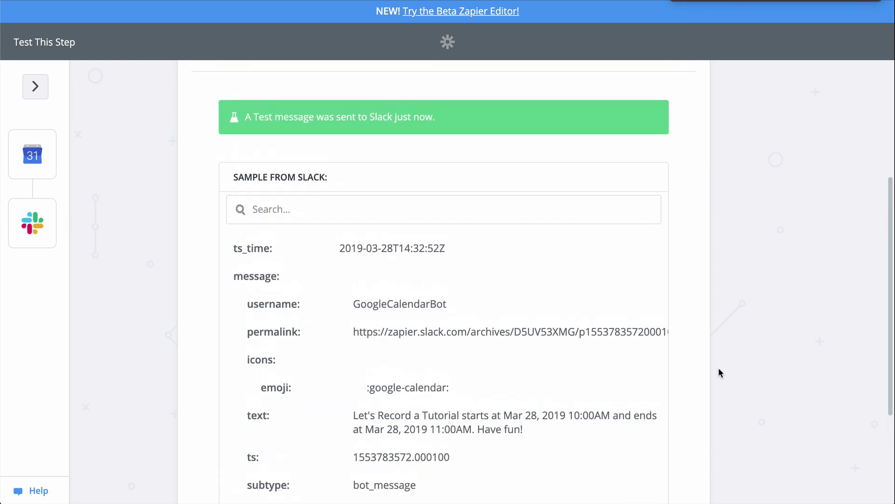
pyautogui.scroll(2, 495, 172)
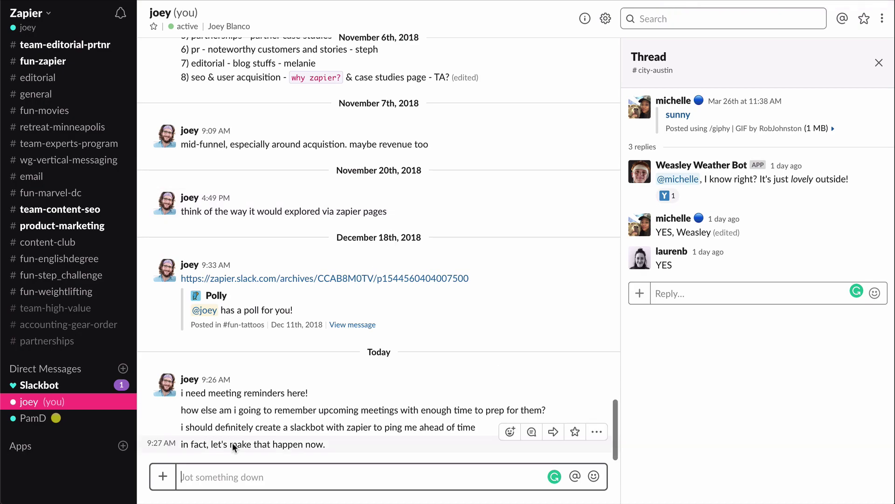
# Step: Check the GoogleCalendarBot test message in the Slackbot conversation, then finish the Zap
pyautogui.click(119, 391)
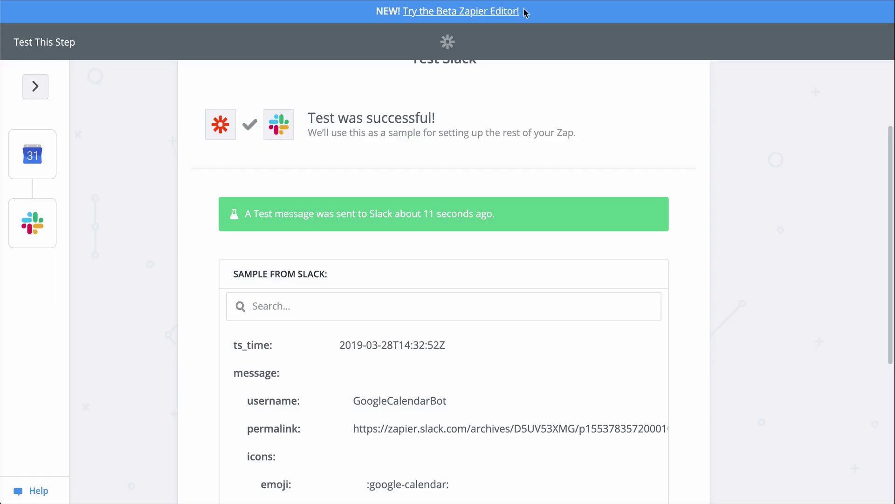
pyautogui.scroll(-3, 802, 285)
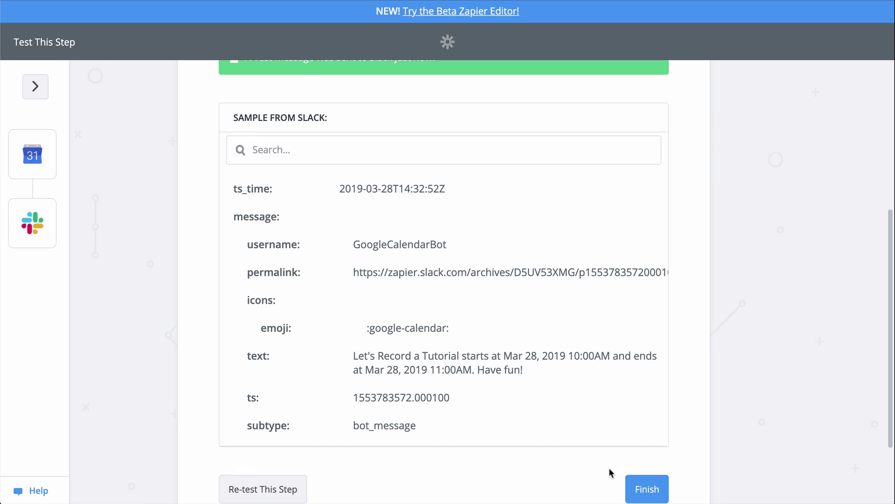
pyautogui.scroll(-2, 609, 467)
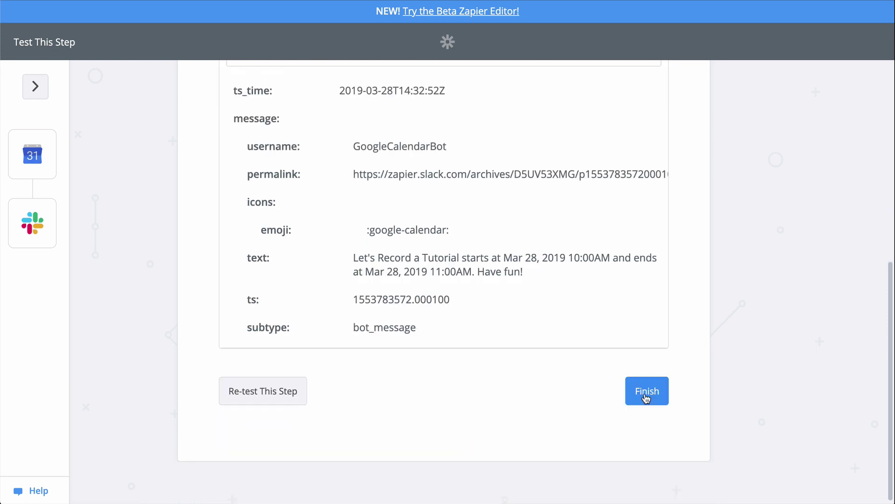
pyautogui.click(646, 397)
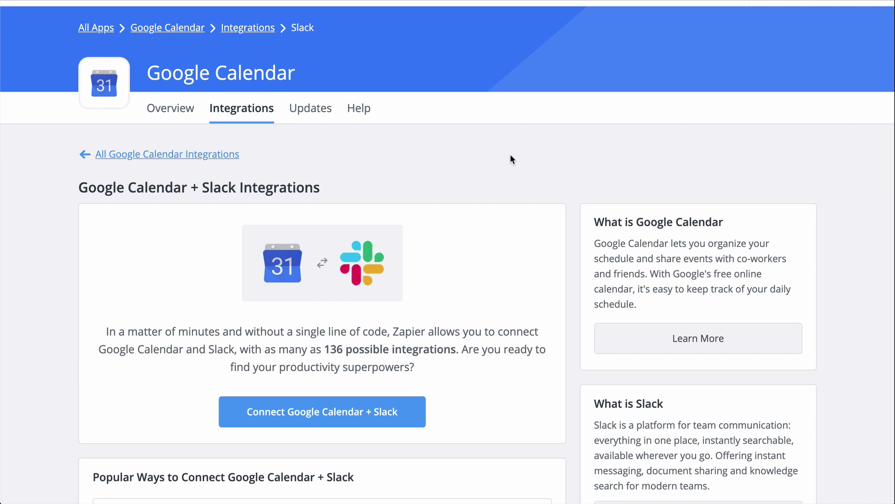
# Step: Scroll the Google Calendar + Slack integrations page to browse the popular ready-made Zaps
pyautogui.scroll(-8, 512, 159)
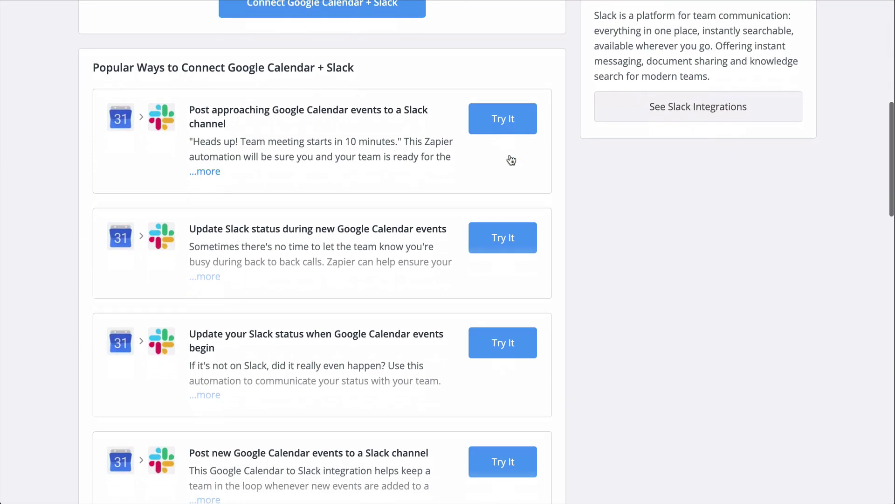
pyautogui.scroll(-3, 577, 155)
pyautogui.scroll(1, 577, 156)
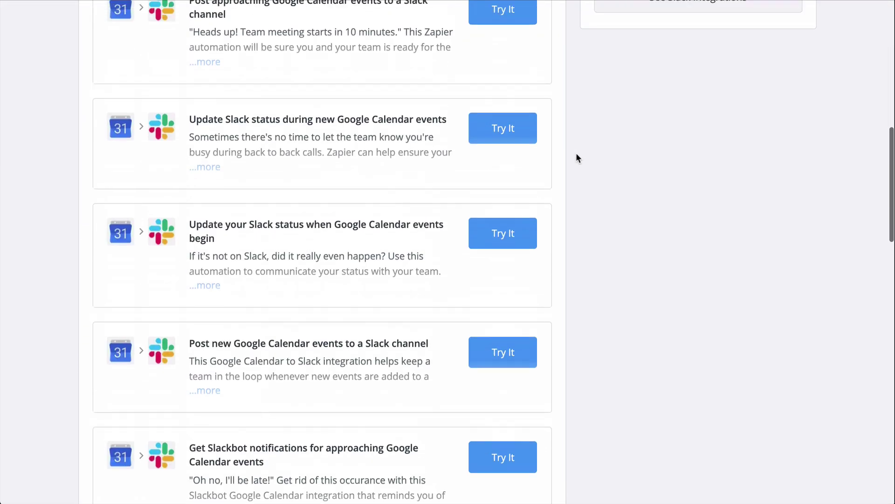